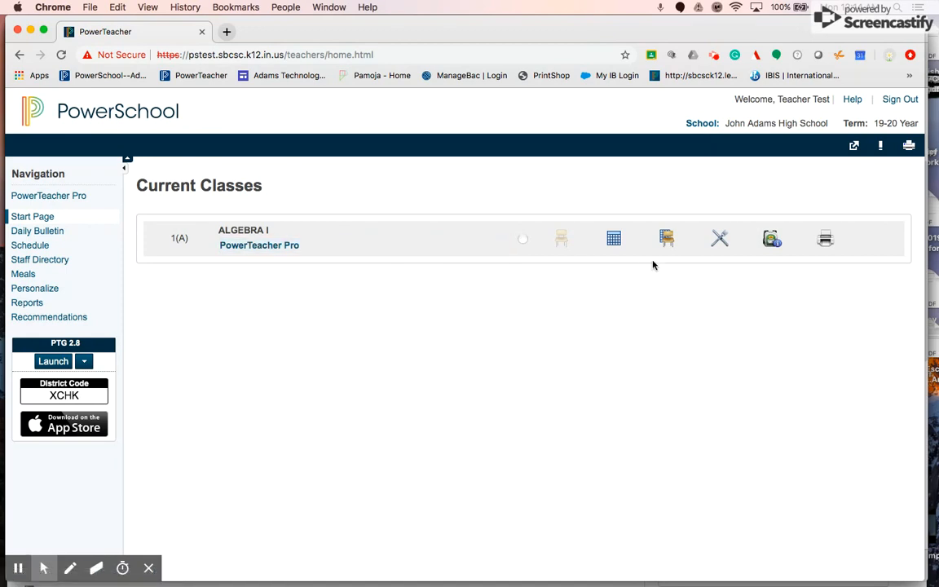
# - Open the listed student's record from the Algebra I class and view the Discipline Logs screen
pyautogui.click(777, 245)
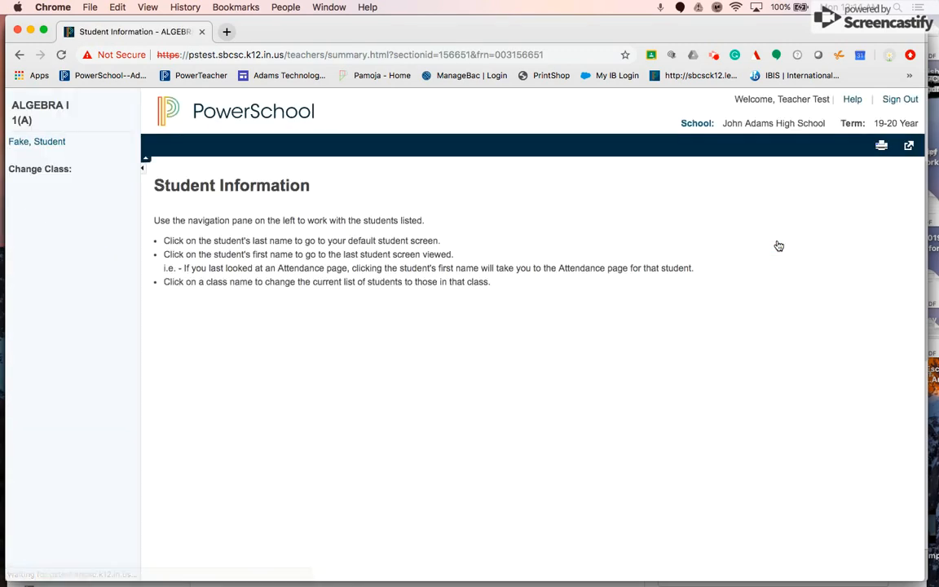
pyautogui.click(46, 145)
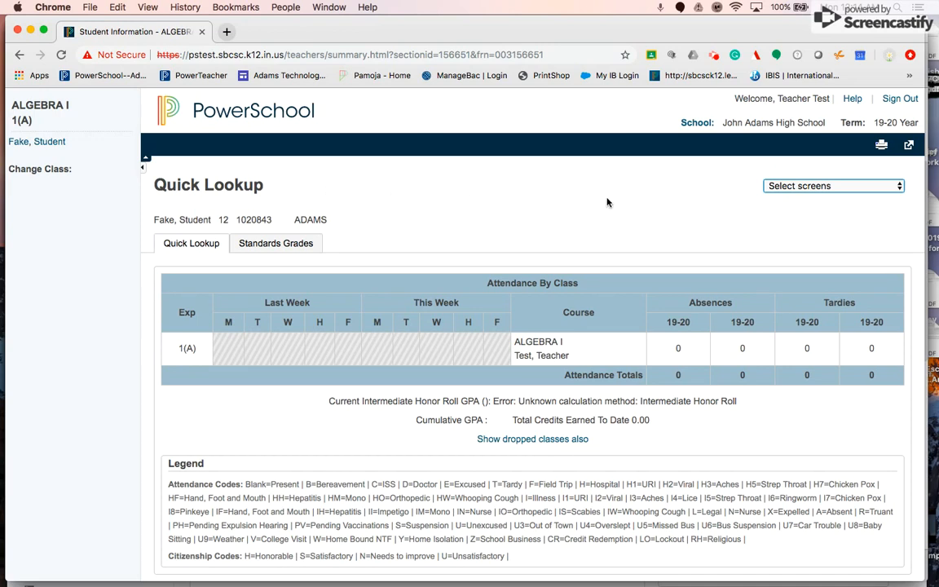
pyautogui.click(786, 188)
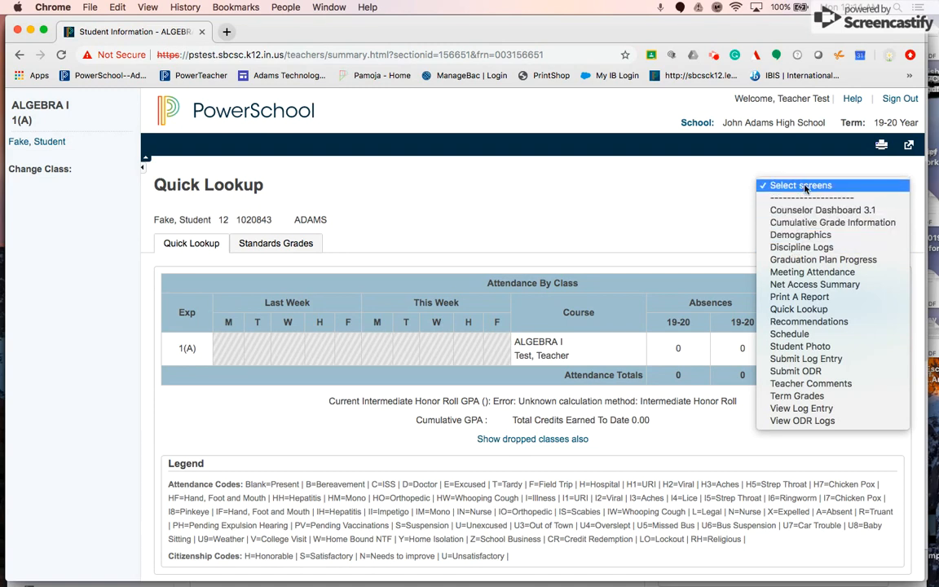
pyautogui.click(802, 248)
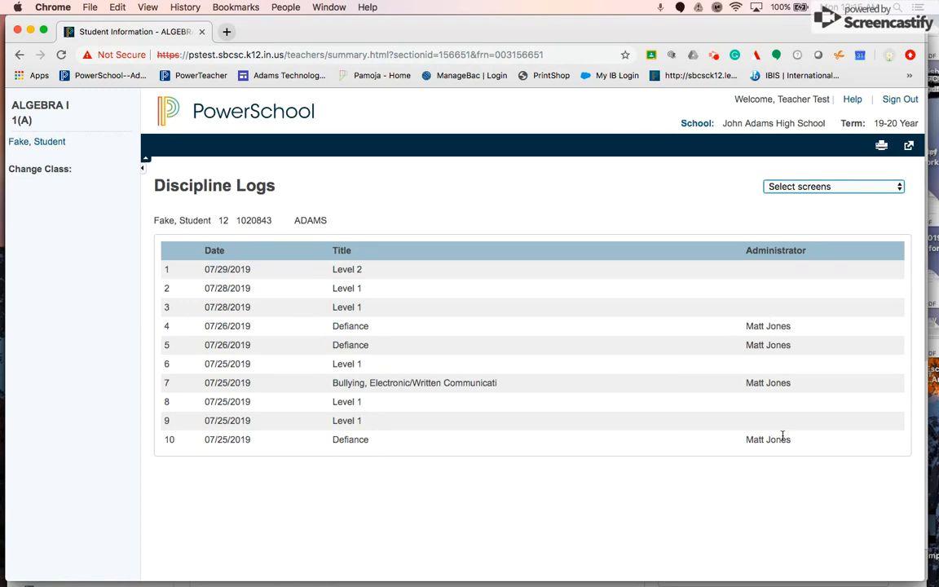
# - View the student's log entries and read through the whole list
pyautogui.click(806, 189)
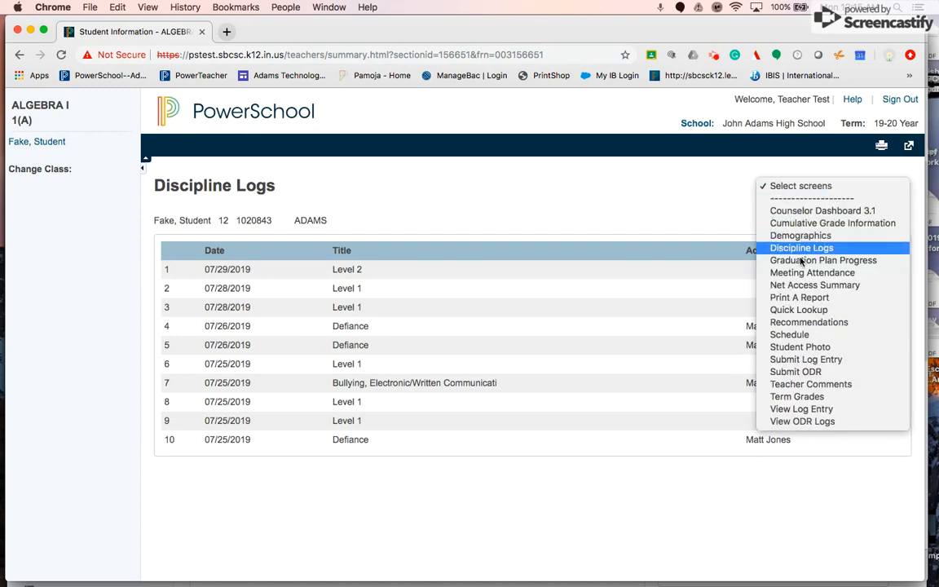
pyautogui.click(802, 410)
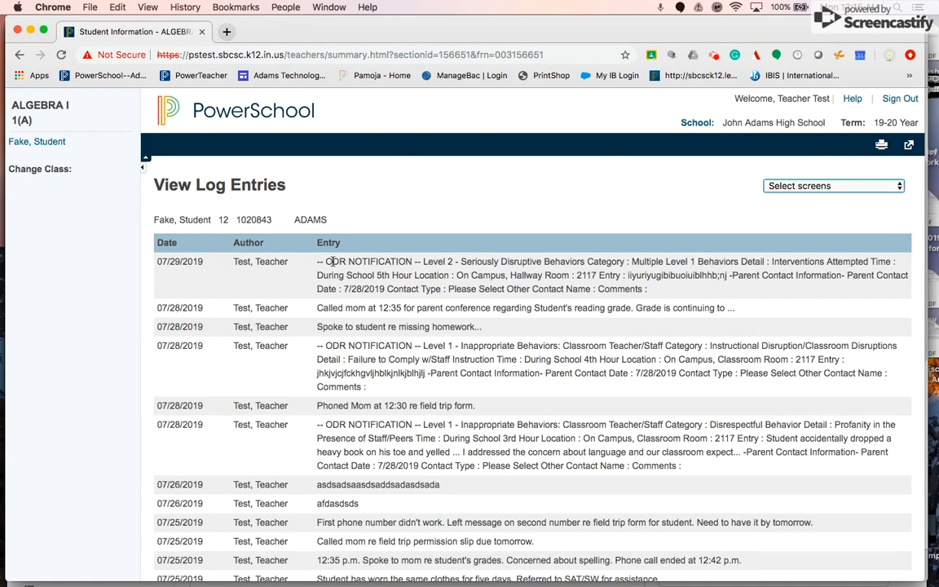
pyautogui.scroll(-15, 318, 402)
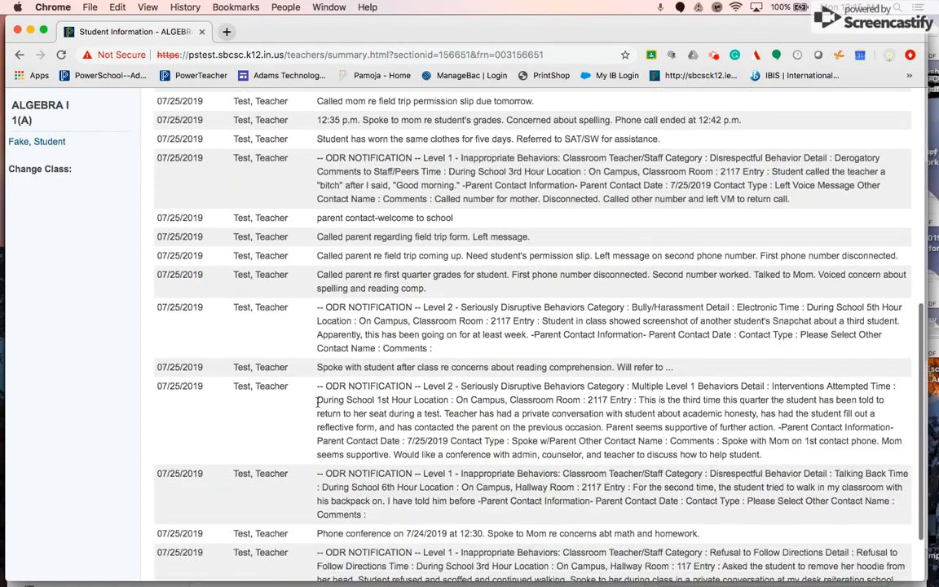
pyautogui.scroll(15, 318, 402)
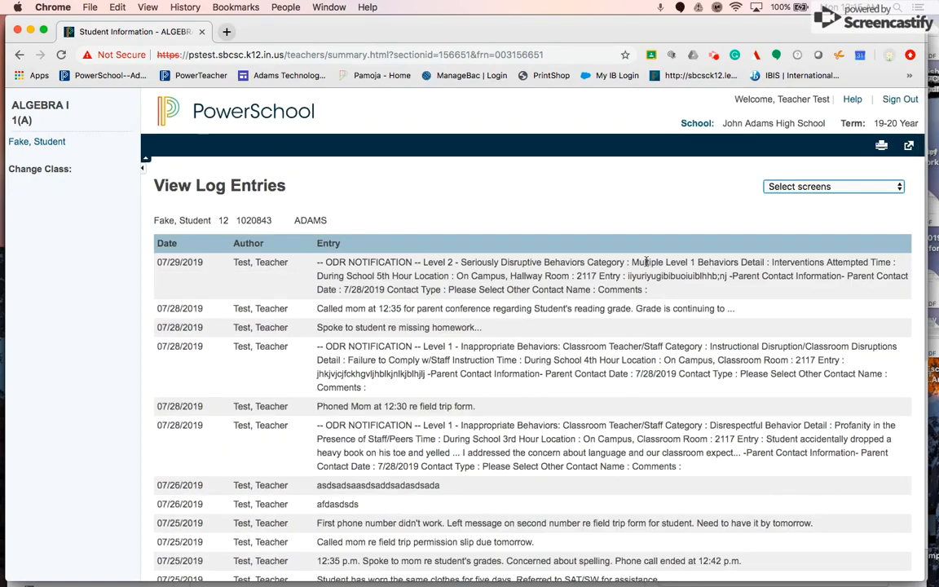
# - View the student's ODR logs and look through the entries and the actions taken
pyautogui.click(815, 187)
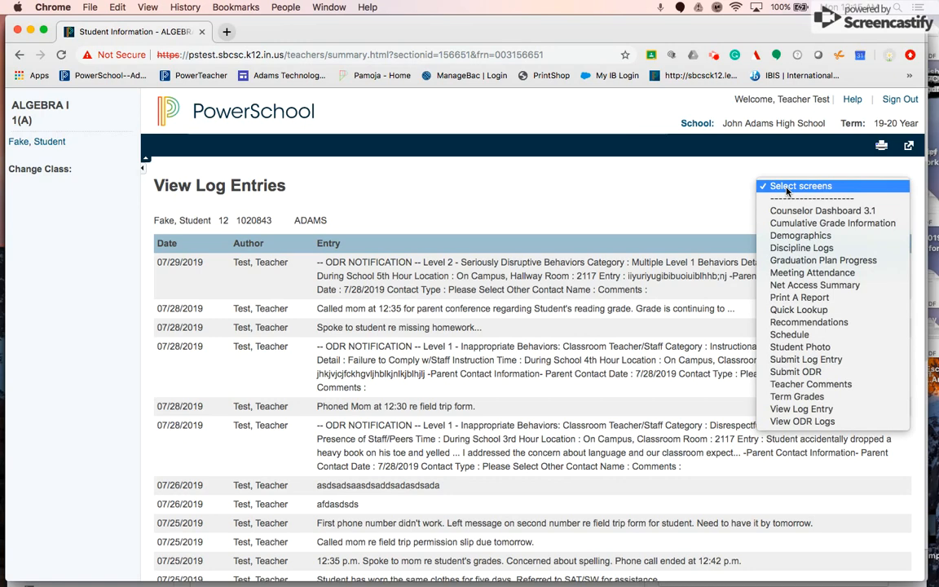
pyautogui.click(791, 422)
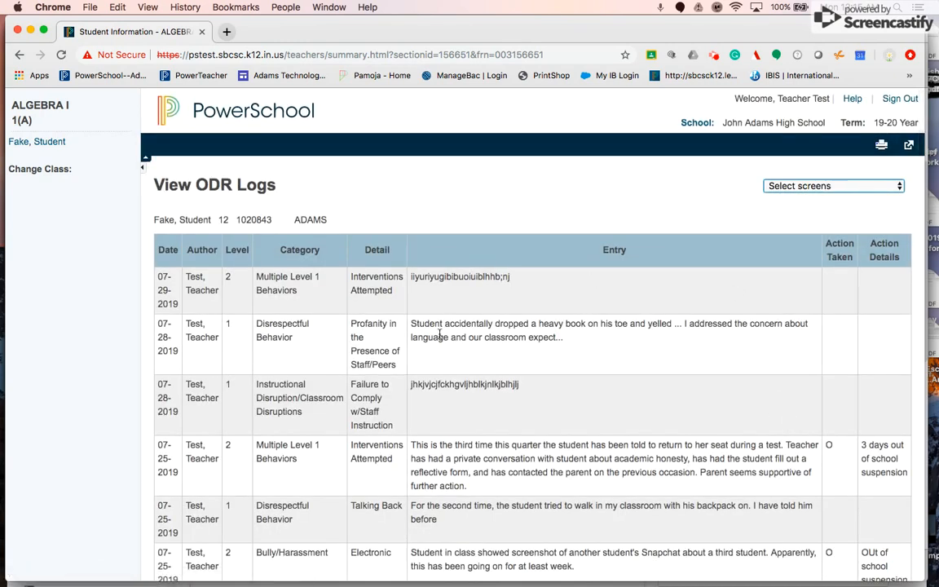
pyautogui.scroll(-4, 407, 326)
pyautogui.scroll(4, 400, 301)
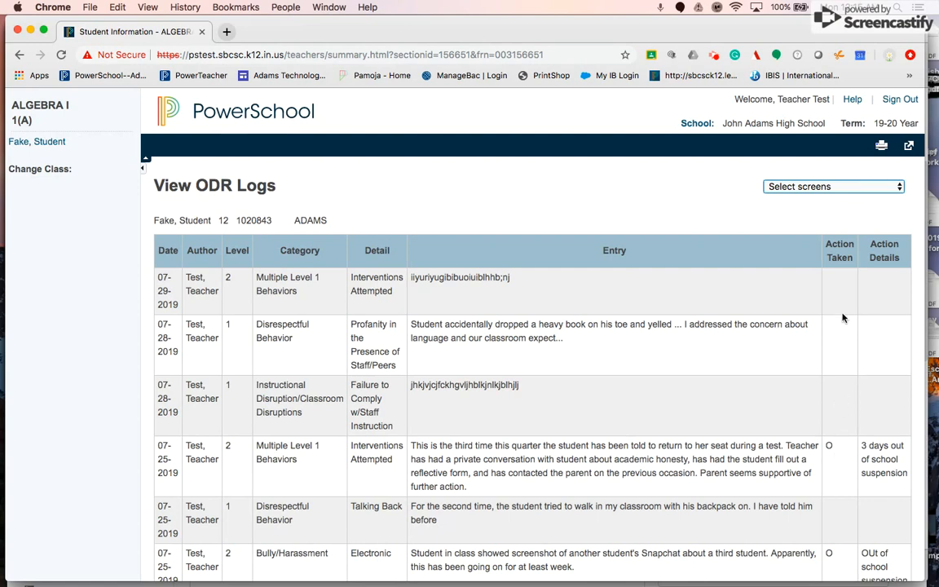
# - Look at the Submit Log Entry screen and open the Submit ODR form for the student
pyautogui.click(834, 192)
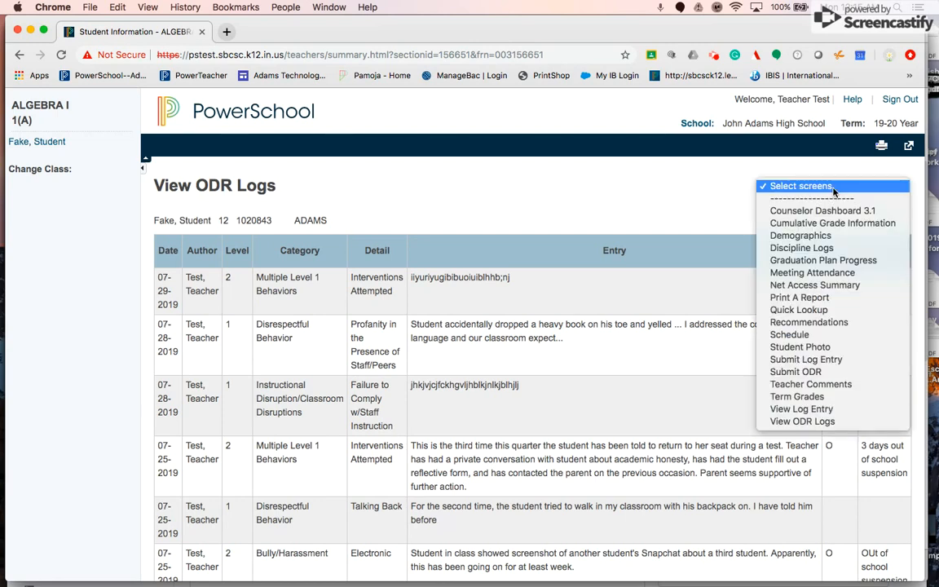
pyautogui.click(814, 362)
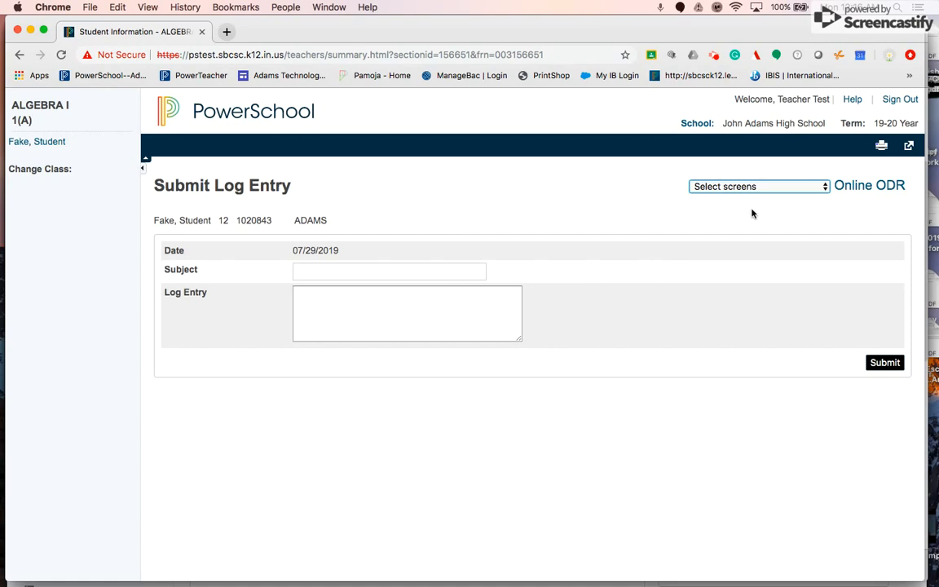
pyautogui.click(823, 186)
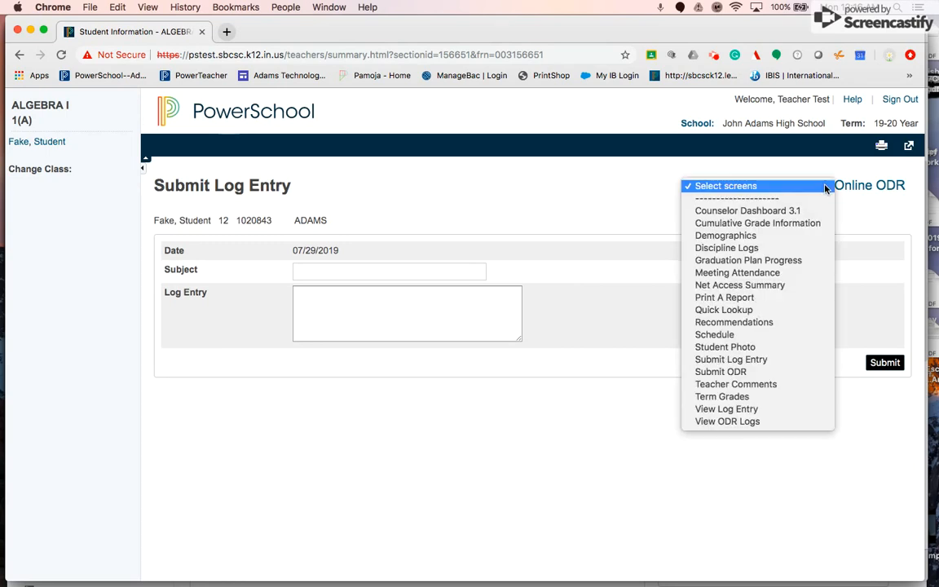
pyautogui.click(721, 374)
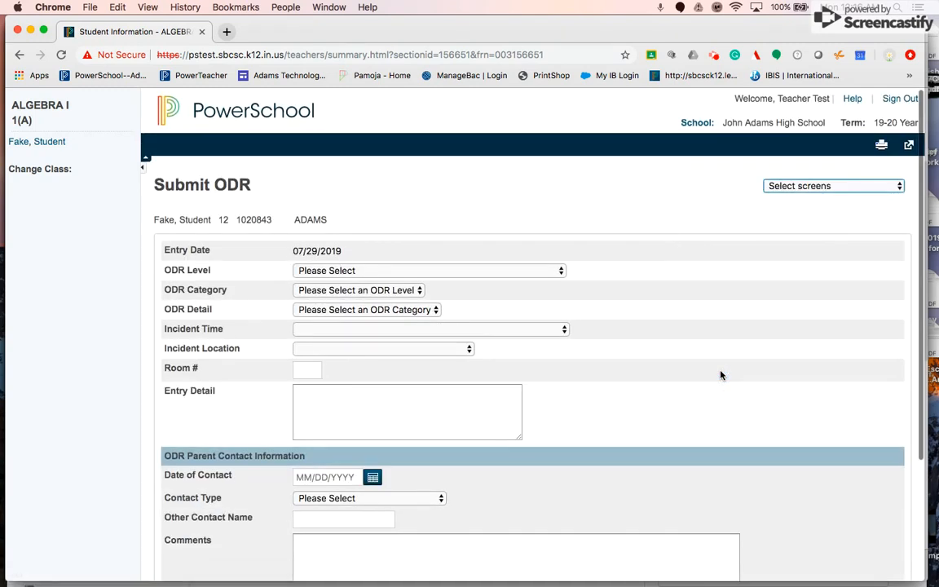
# - Set the ODR level to Level 1 - Inappropriate Behaviors: Classroom Teacher/Staff and the category to Disrespectful Behavior
pyautogui.click(562, 273)
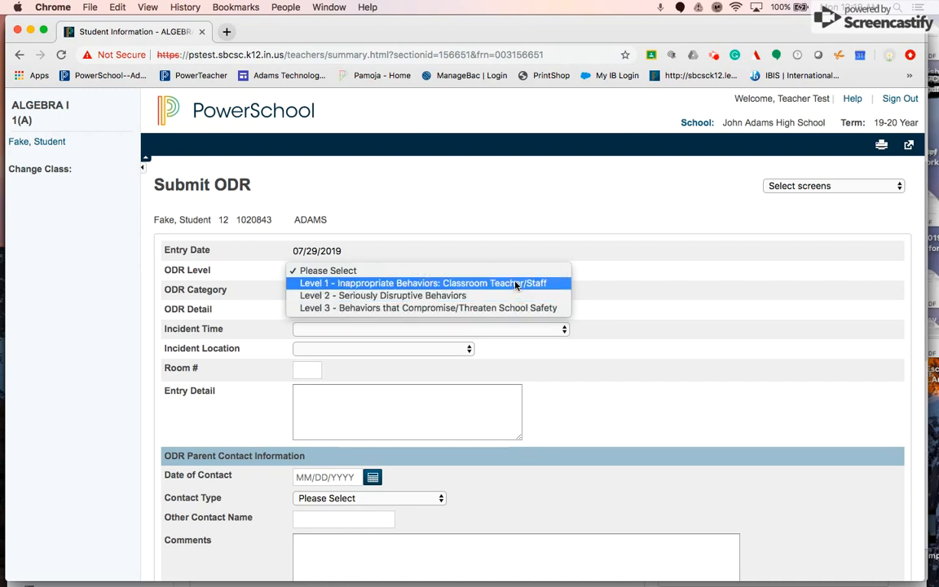
pyautogui.click(515, 285)
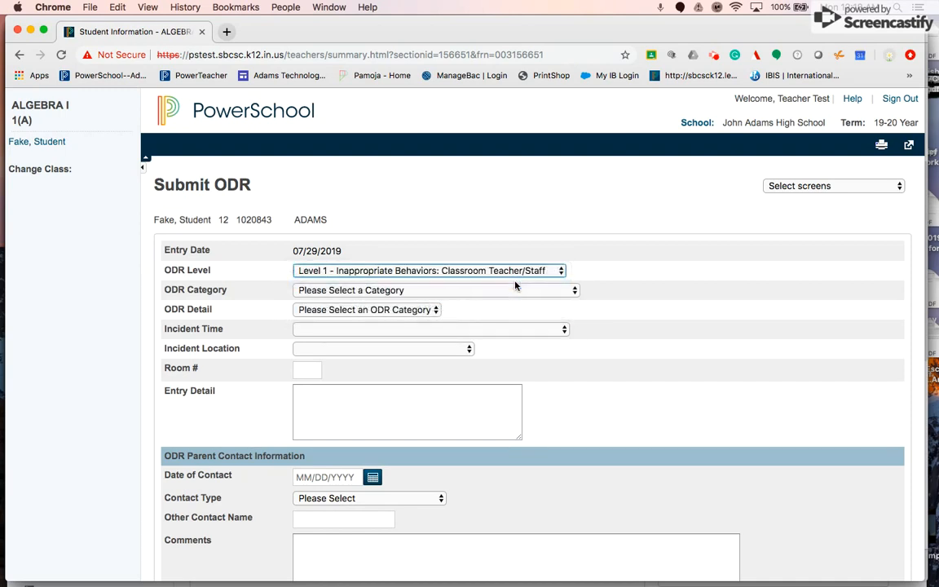
pyautogui.click(433, 291)
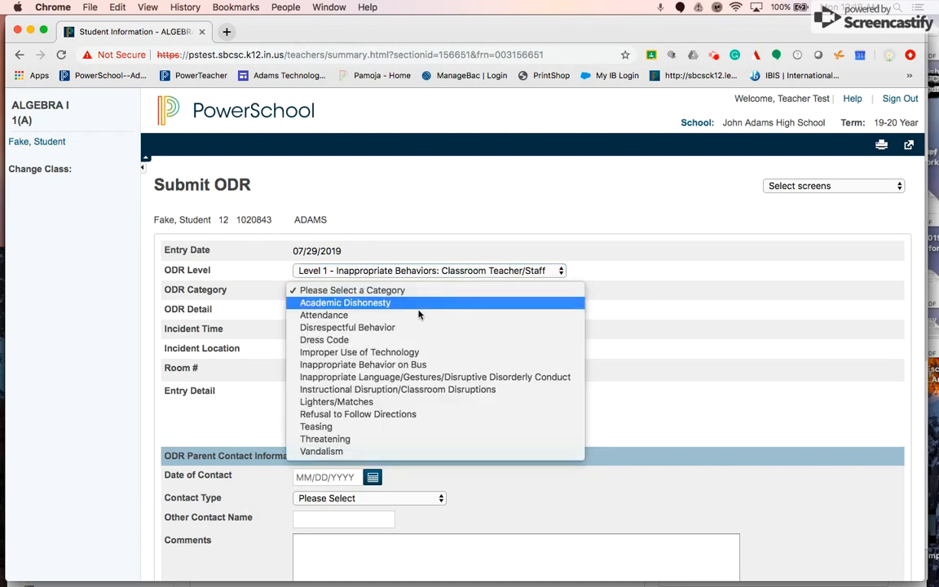
pyautogui.click(398, 327)
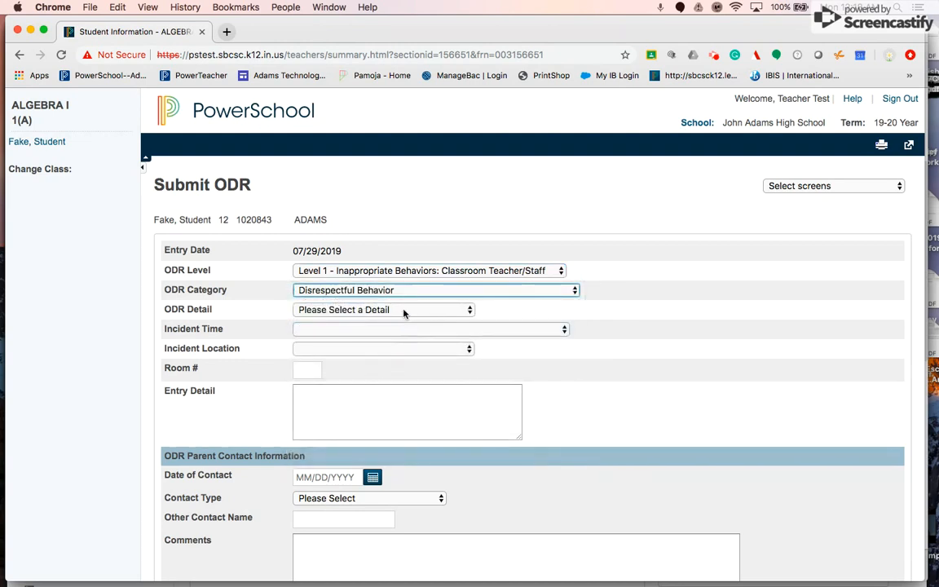
# - Try the category Inappropriate Language/Gestures/Disruptive Disorderly Conduct, check its detail options, and restore Disrespectful Behavior
pyautogui.click(424, 291)
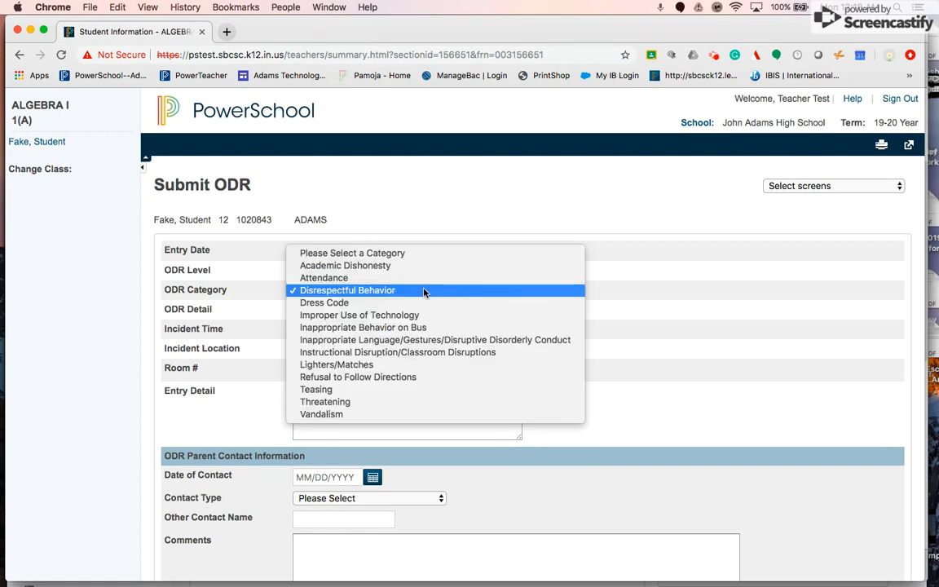
pyautogui.click(404, 344)
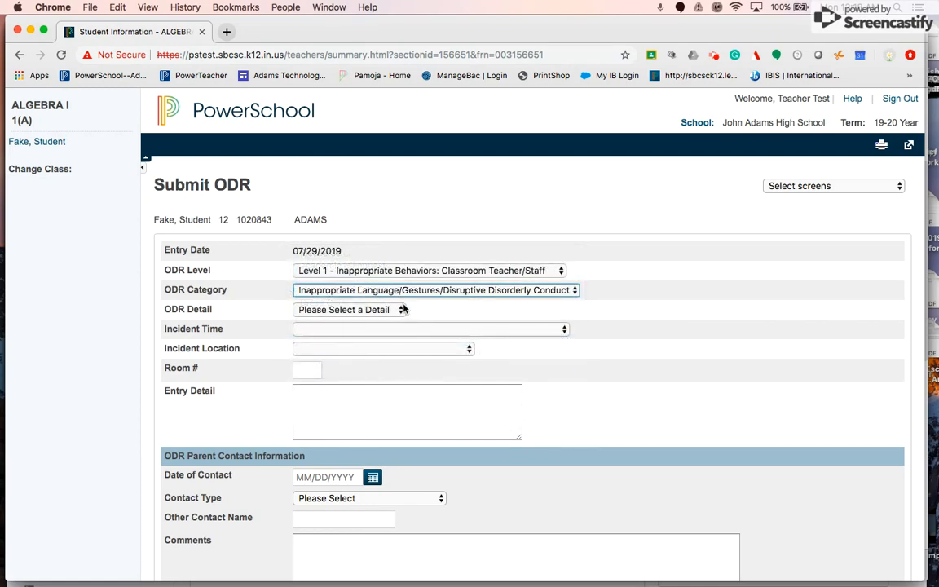
pyautogui.click(393, 310)
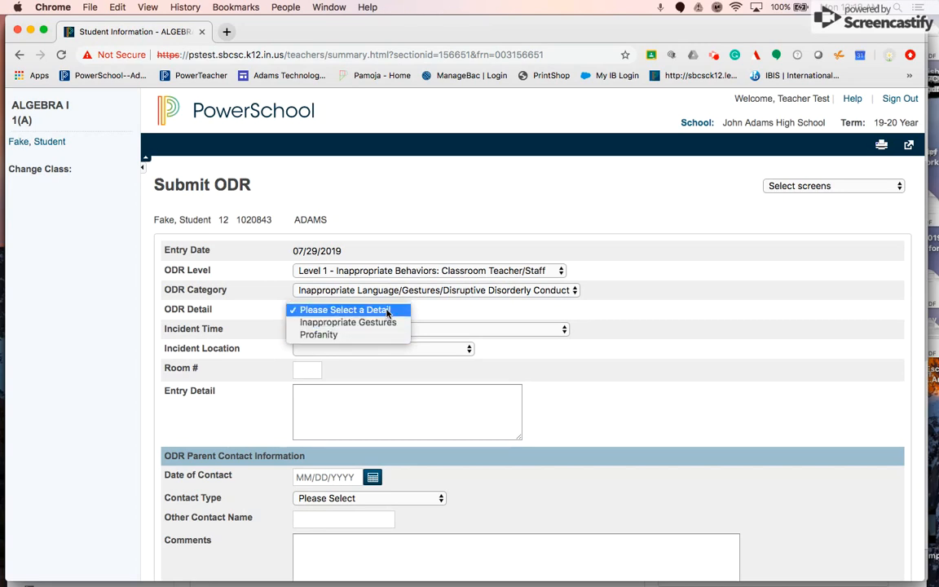
pyautogui.click(387, 311)
pyautogui.click(447, 291)
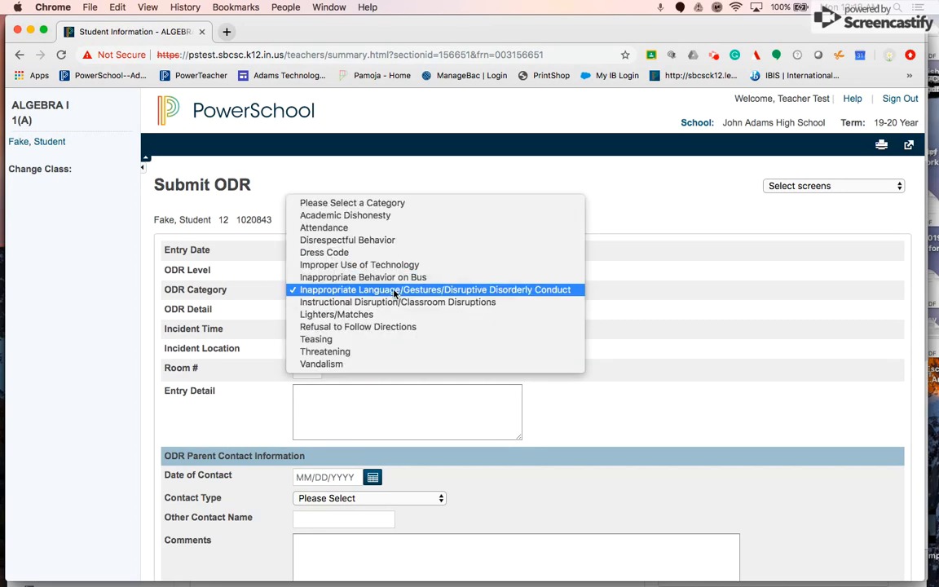
pyautogui.click(383, 240)
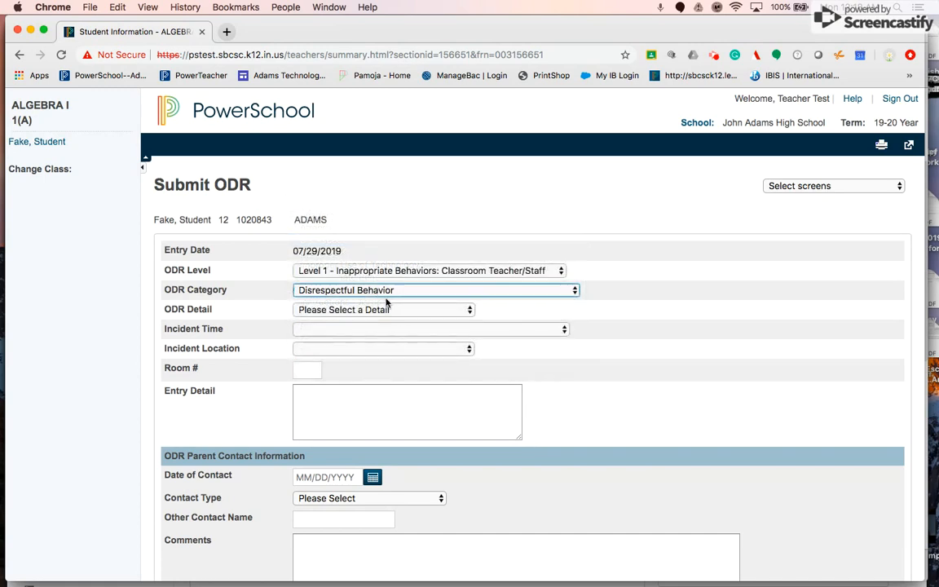
# - Set the ODR detail to Profanity in the Presence of Staff/Peers and the incident time to During School 5th Hour
pyautogui.click(385, 311)
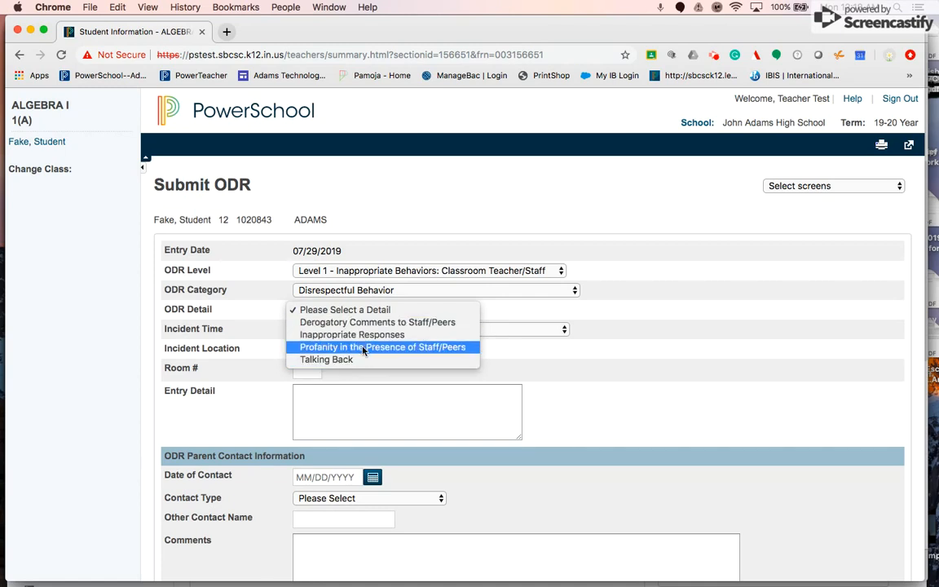
pyautogui.click(369, 347)
pyautogui.click(372, 329)
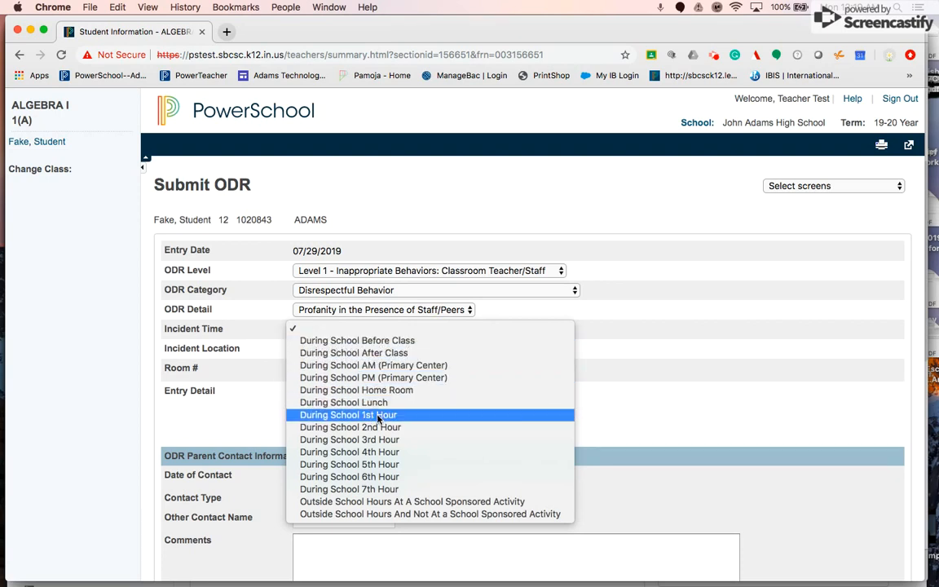
pyautogui.click(369, 465)
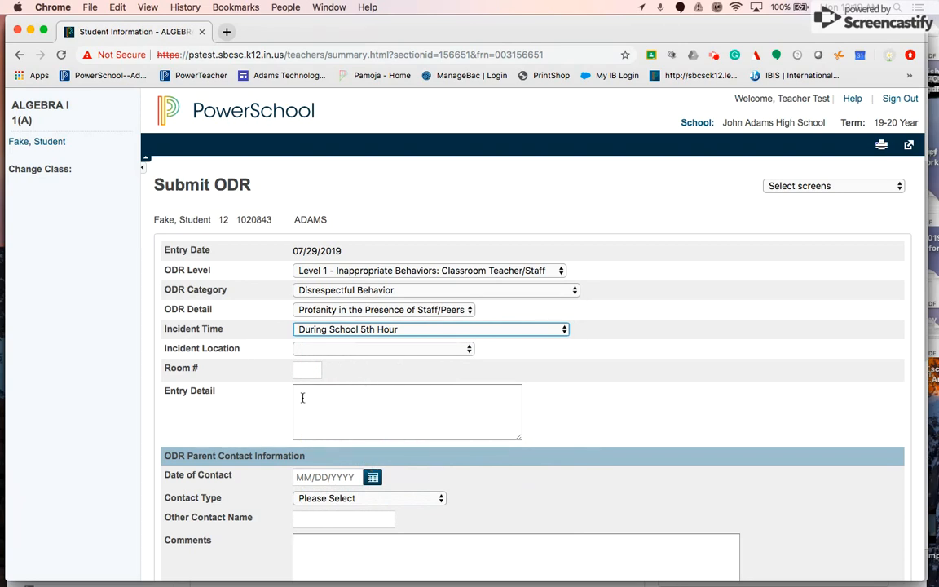
# - Set the incident location to On Campus, Hallway, room 211, and enter "hgvgcytvubjkbkjvkgvlhjblb" as the entry detail
pyautogui.click(315, 349)
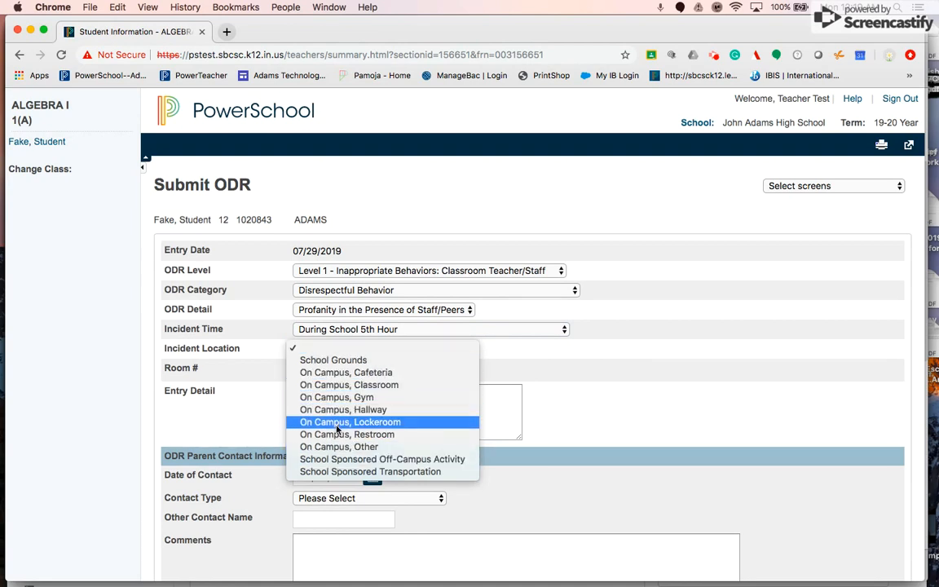
pyautogui.click(338, 411)
pyautogui.click(308, 372)
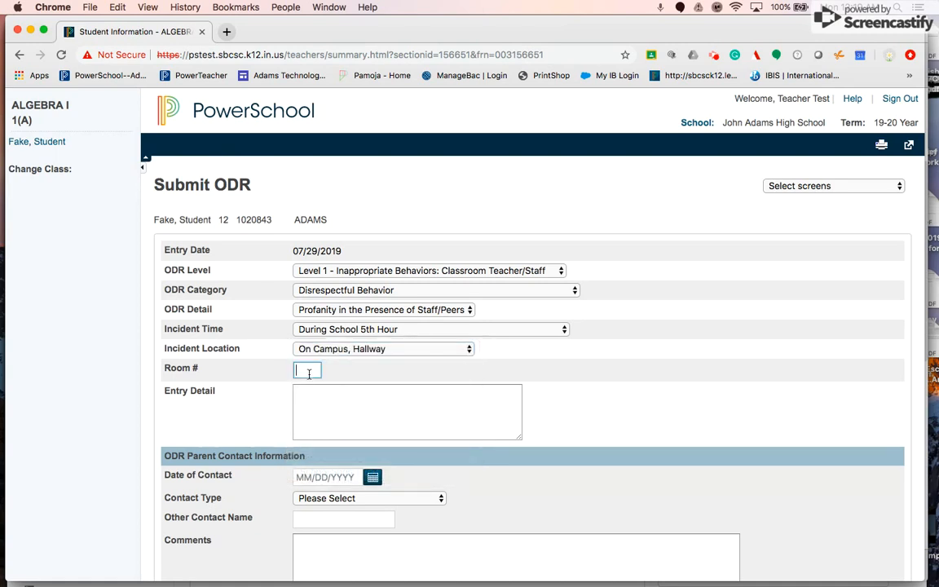
pyautogui.write('211')
pyautogui.click(317, 393)
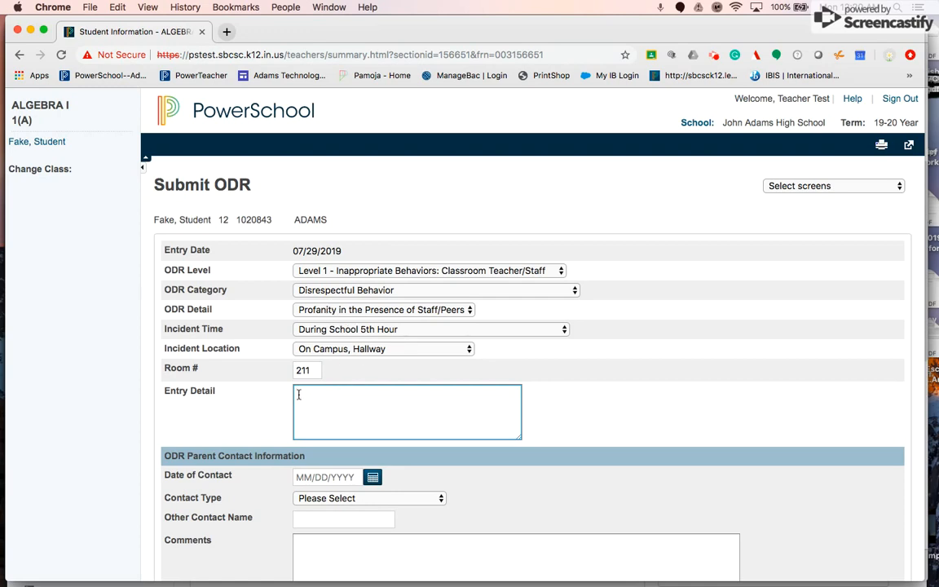
pyautogui.write('hgvgcytvubjkbkjvkgvlhjblb')
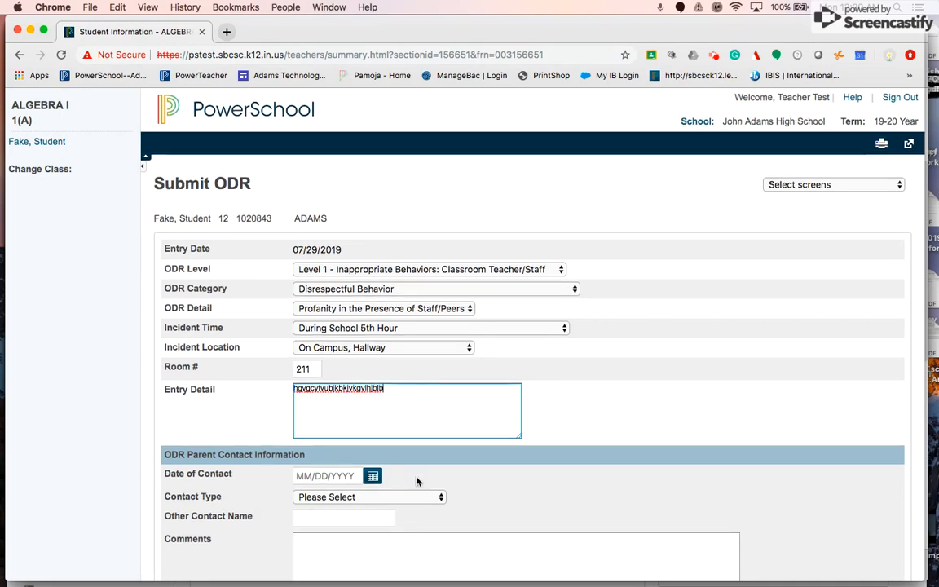
# - Check the parent contact type options without choosing one and submit the ODR
pyautogui.scroll(-3, 412, 480)
pyautogui.scroll(-1, 417, 477)
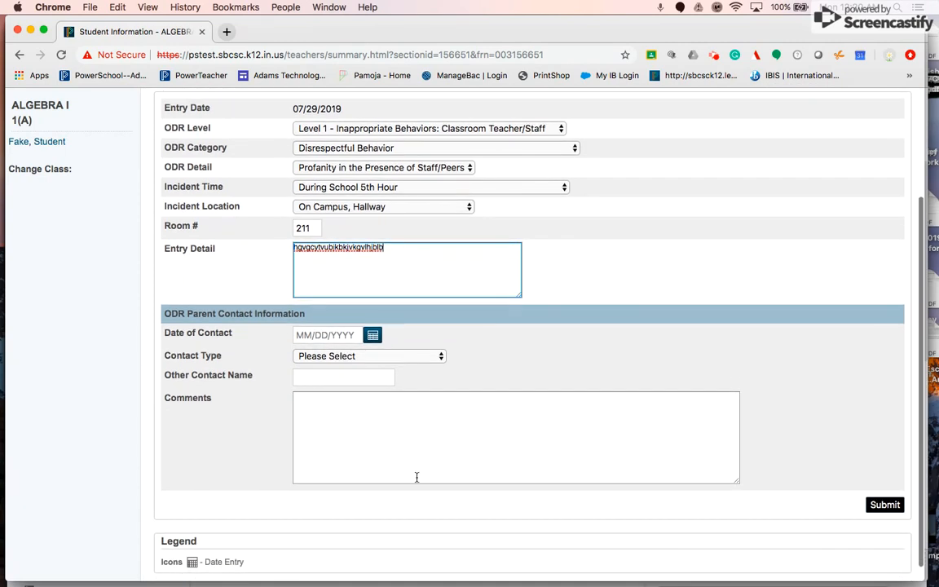
pyautogui.click(378, 356)
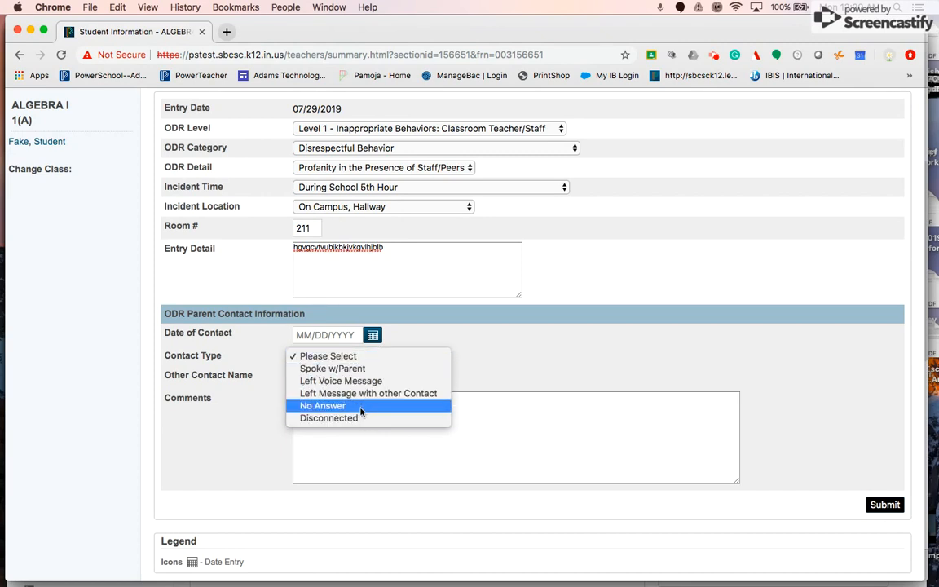
pyautogui.click(493, 373)
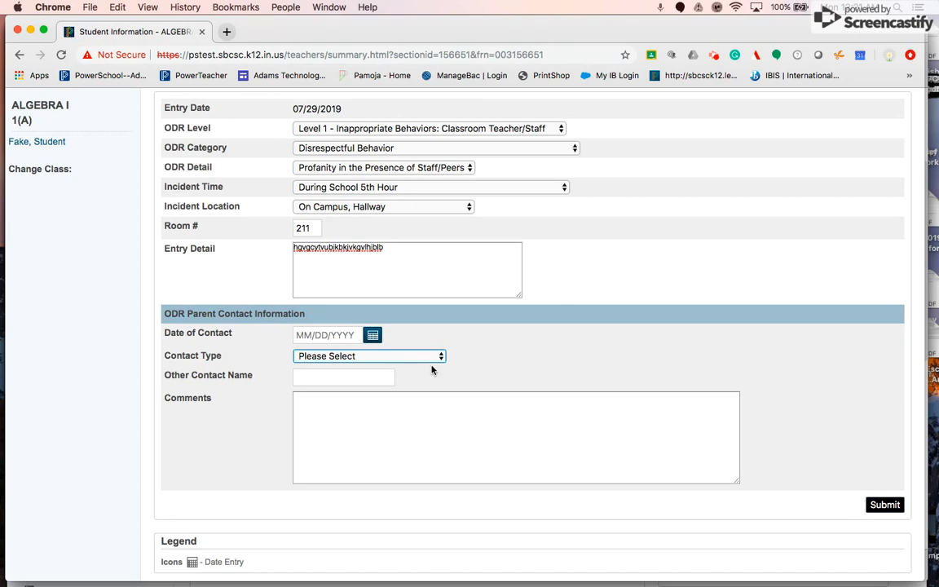
pyautogui.click(885, 505)
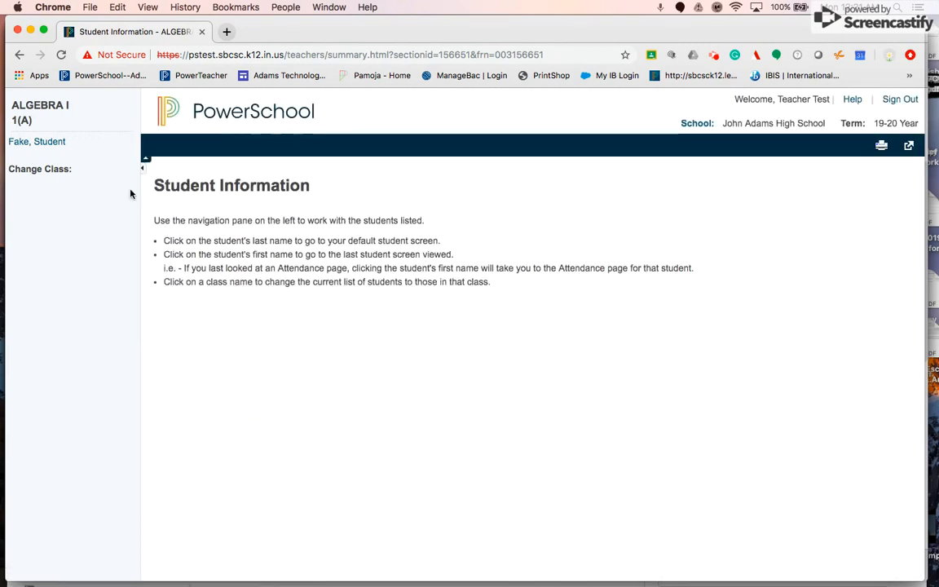
# - Reopen the student's record and view the ODR logs to check the newly submitted referral
pyautogui.click(51, 142)
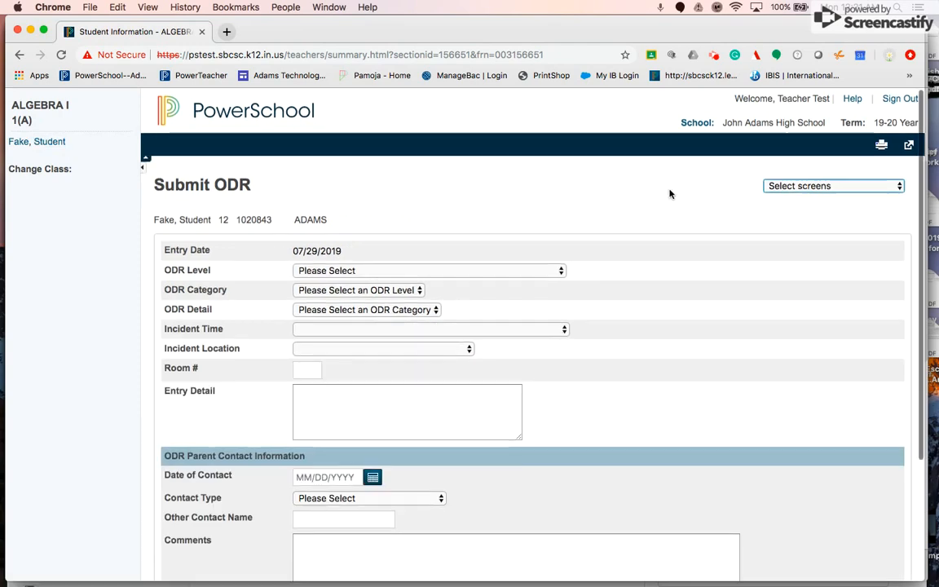
pyautogui.click(810, 192)
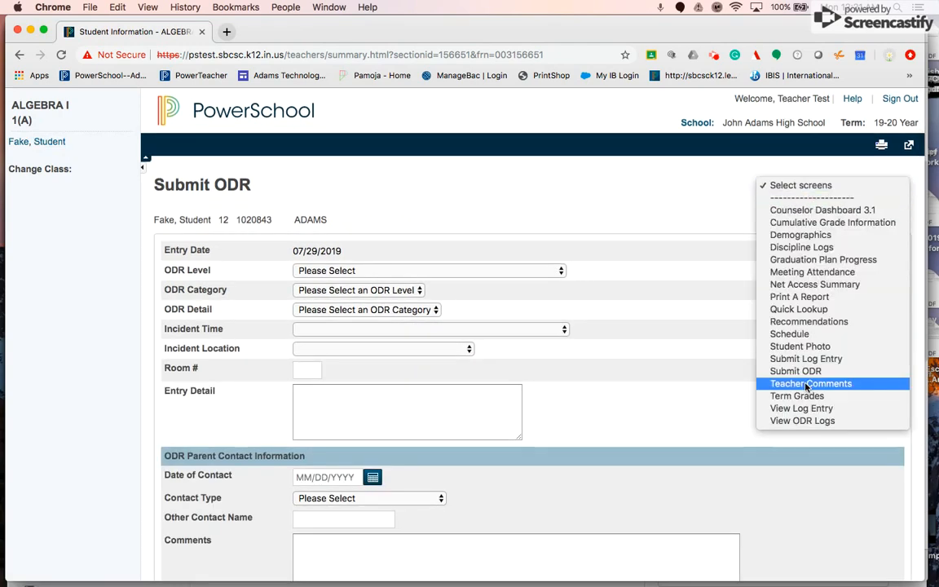
pyautogui.click(803, 420)
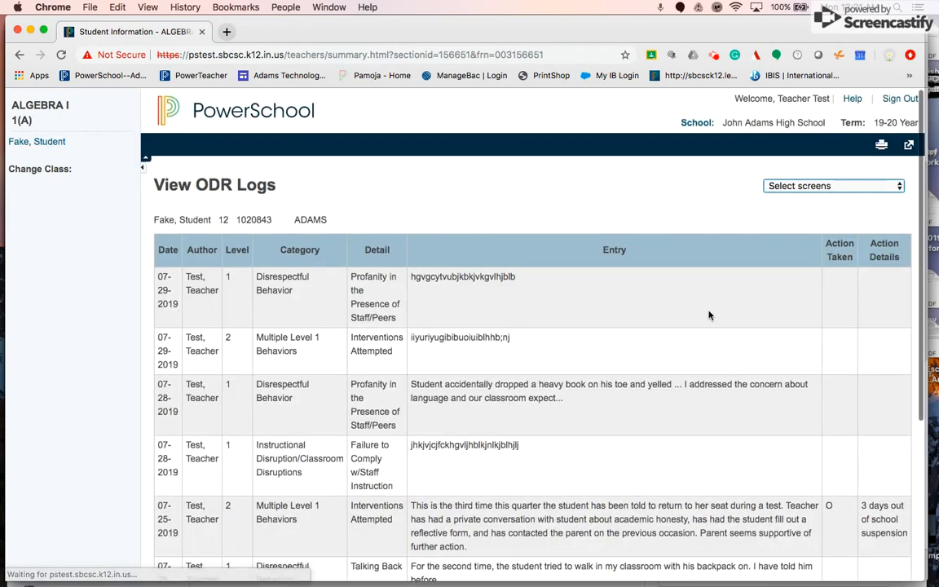